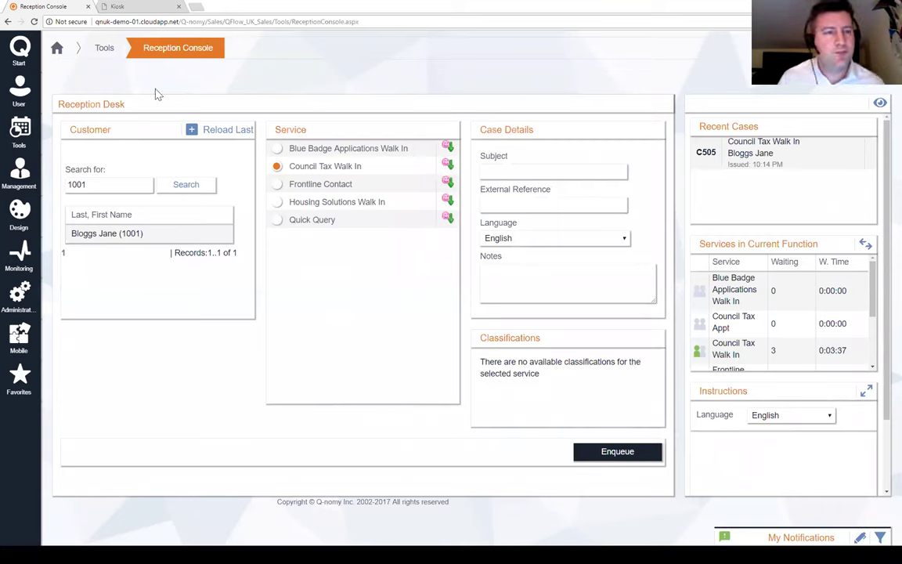
- In the Service Console, call the next waiting Council Tax Walk In customer and complete their case
click(21, 130)
click(85, 122)
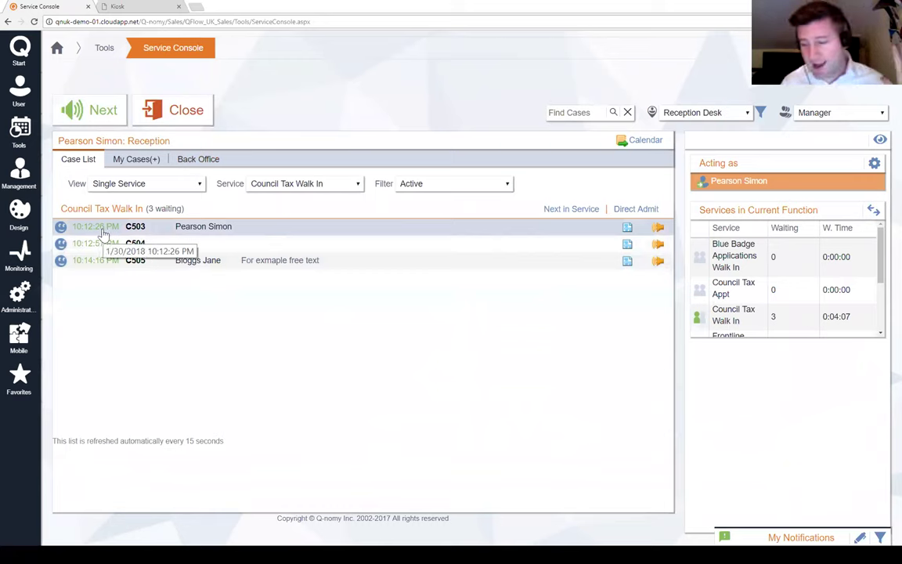
click(108, 116)
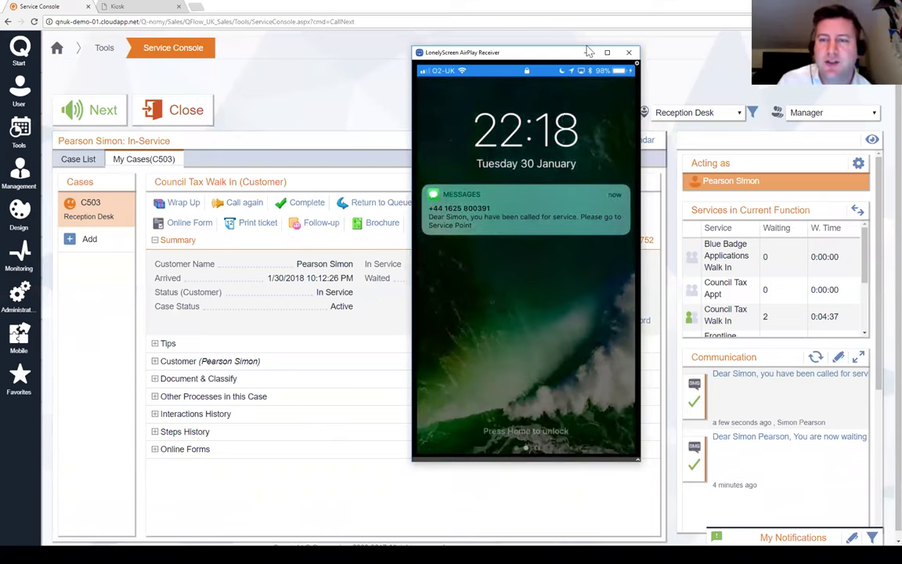
click(587, 52)
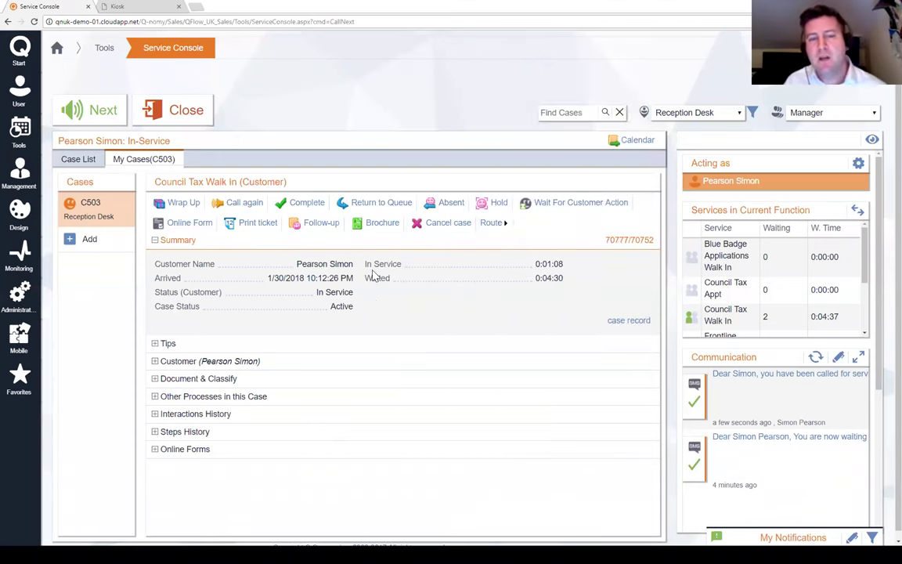
click(298, 203)
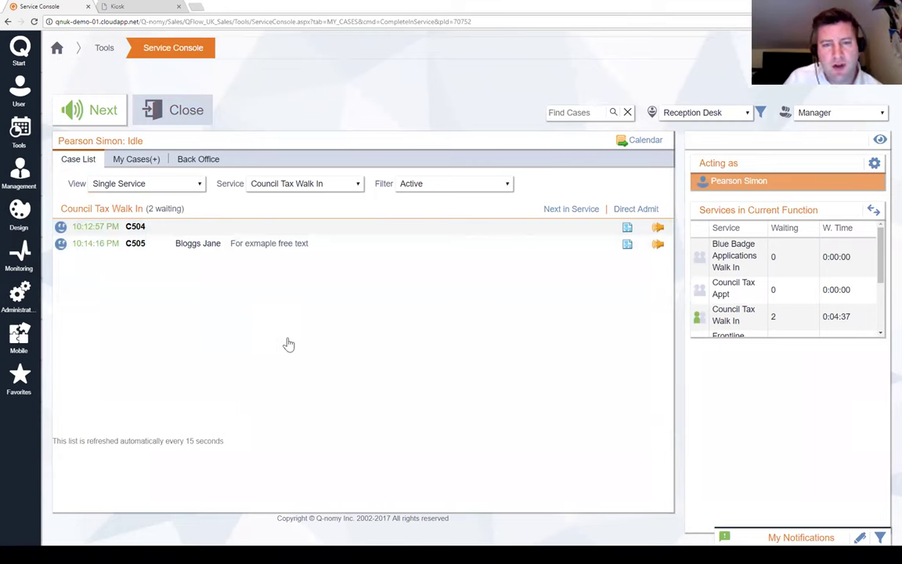
- Open the Mobile Console in full screen and call the next waiting Council Tax Walk In case
click(28, 347)
click(102, 87)
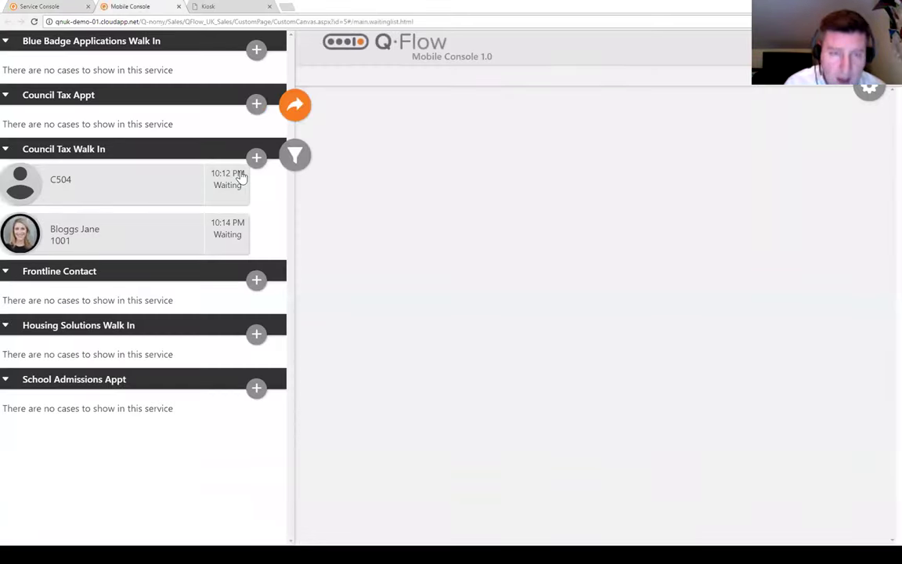
key(F11)
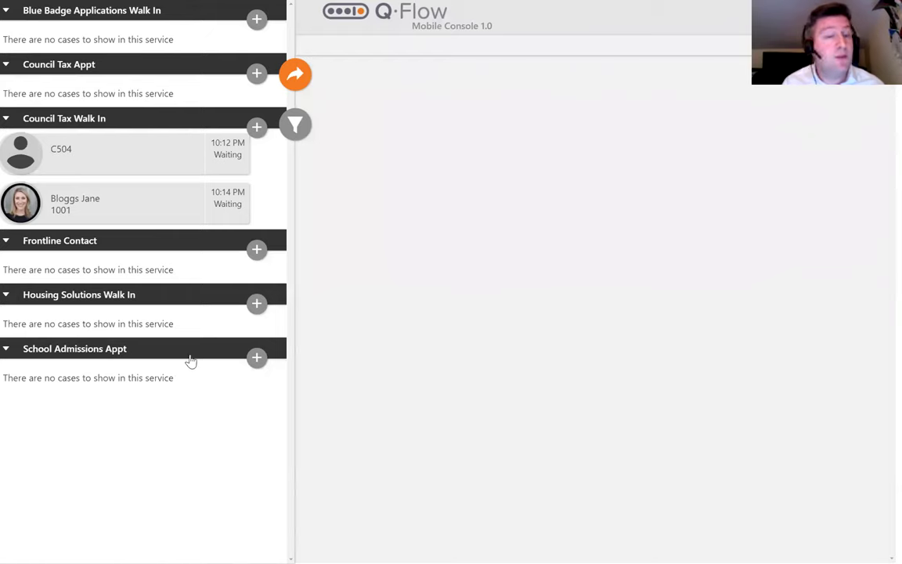
click(297, 75)
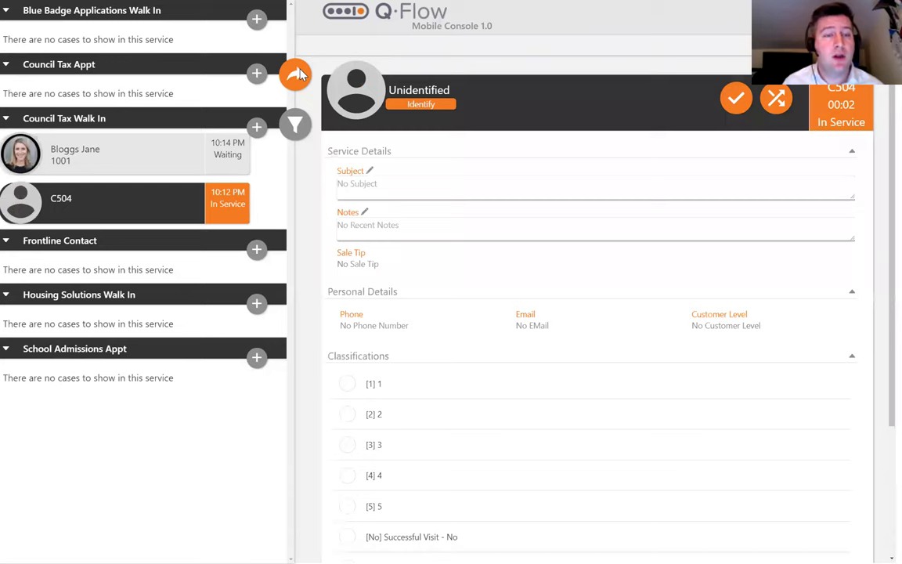
- Enter "slkdfjsdkfjsdl" as the case subject and "sdlkjsdfkj" as its notes
scroll(347, 189, down, 3)
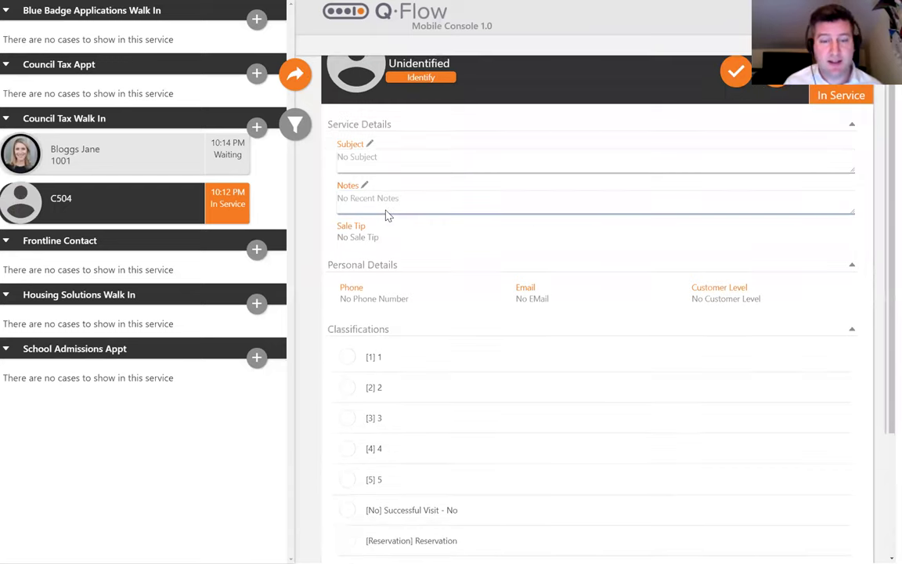
scroll(386, 216, up, 3)
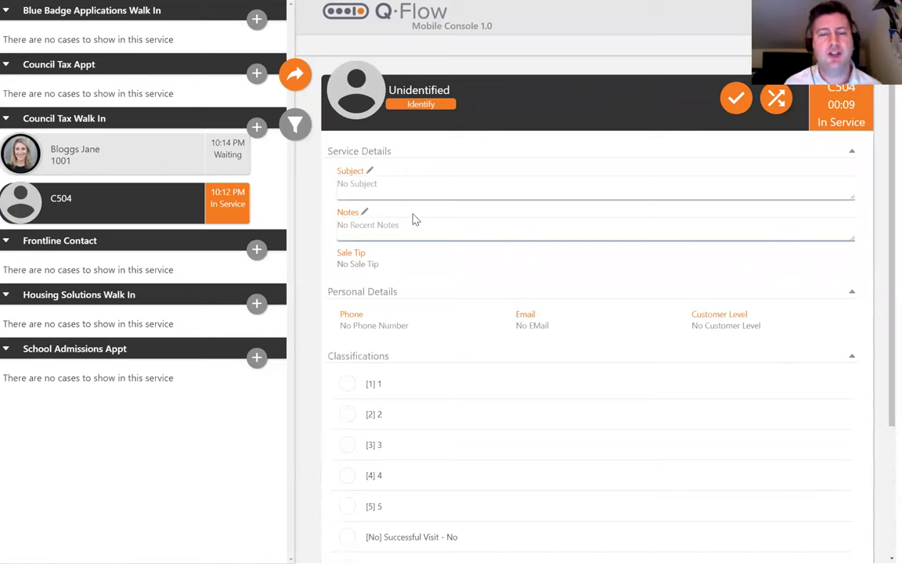
click(378, 183)
text(slkdfjsdkfjsdl)
click(368, 229)
text(sdlkjsdfkj)
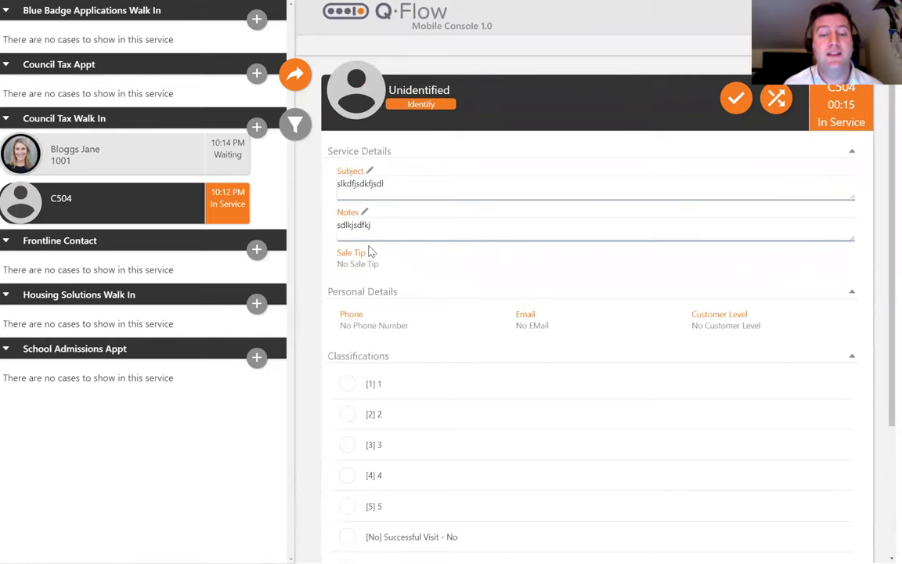
- Classify the in-service case as "Successful Visit - Yes" and complete it
scroll(374, 235, down, 1)
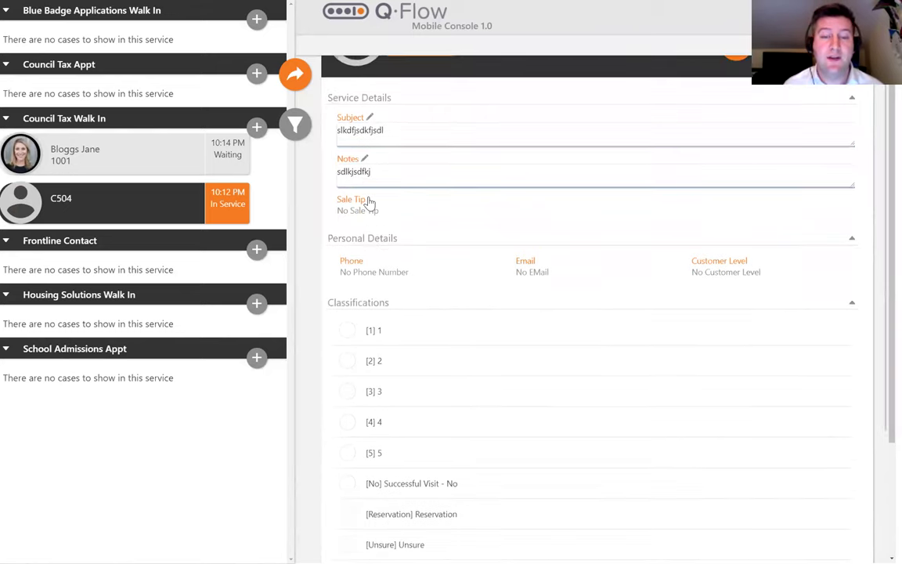
scroll(370, 202, down, 3)
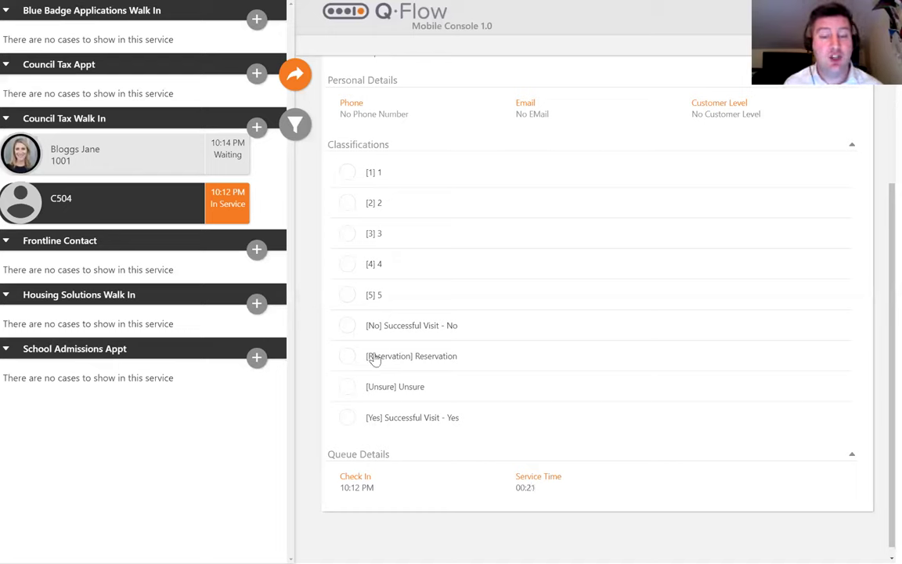
click(348, 418)
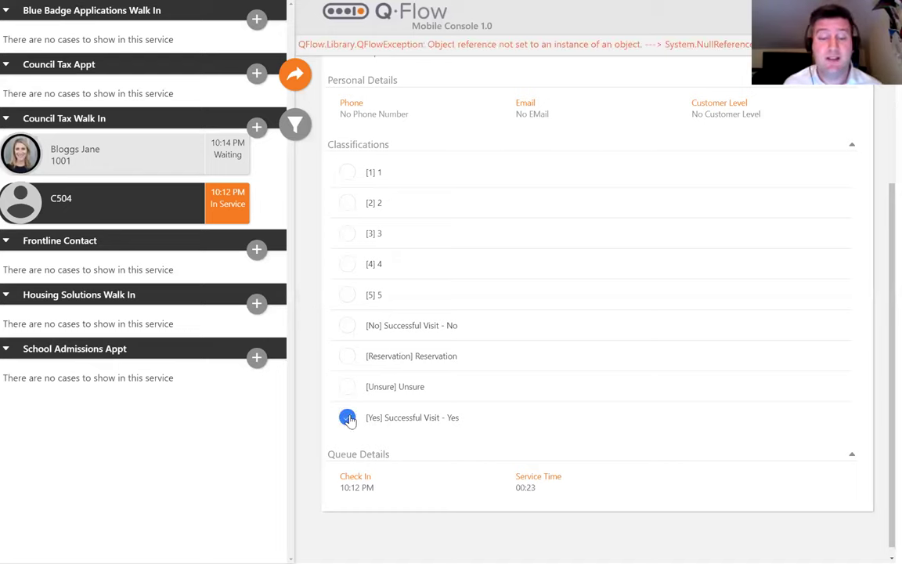
click(350, 331)
click(350, 331)
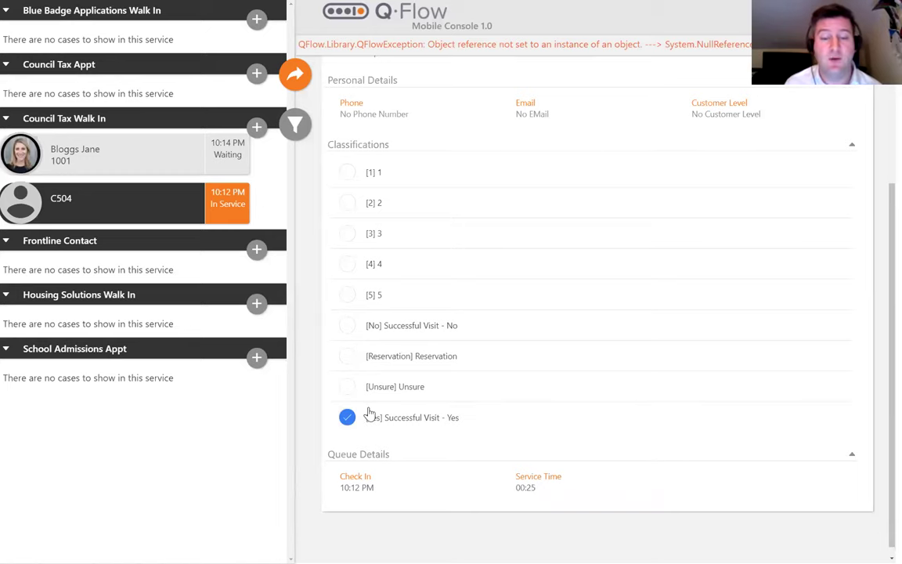
scroll(745, 147, up, 3)
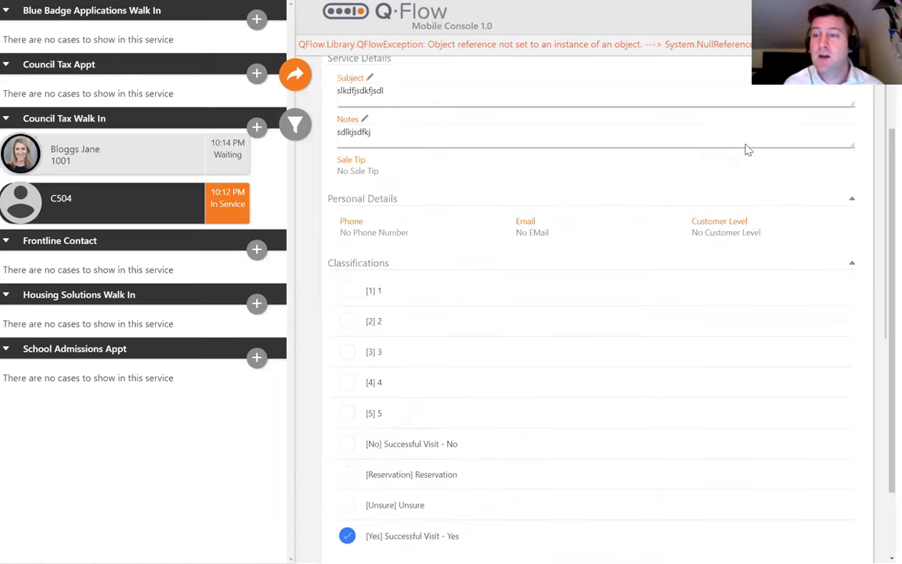
scroll(739, 98, up, 2)
click(738, 97)
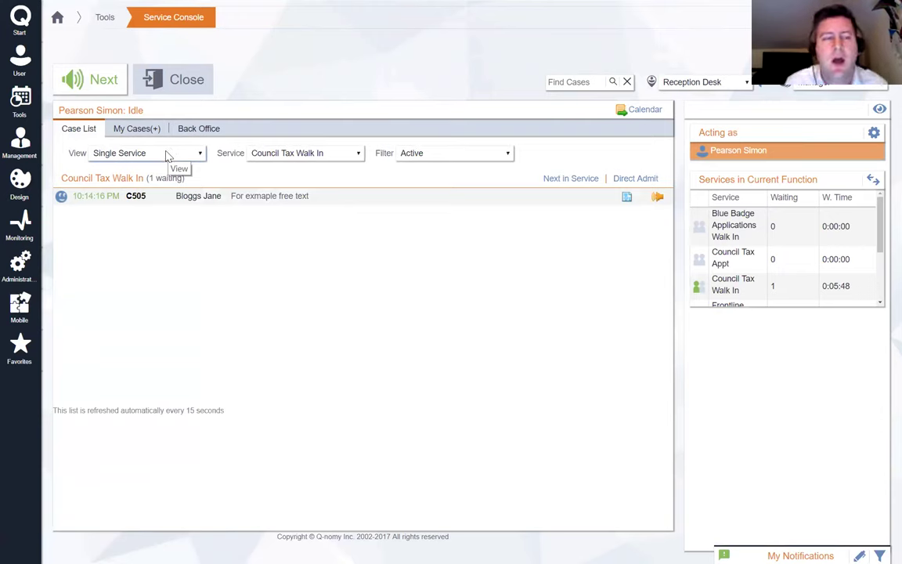
- Set the Service Console case list view to Grouped by Service
click(166, 153)
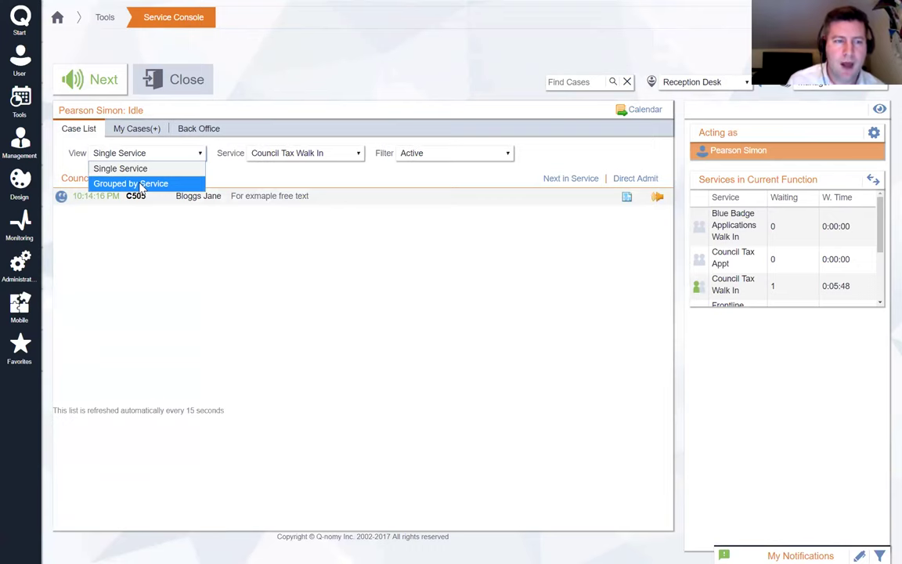
click(141, 184)
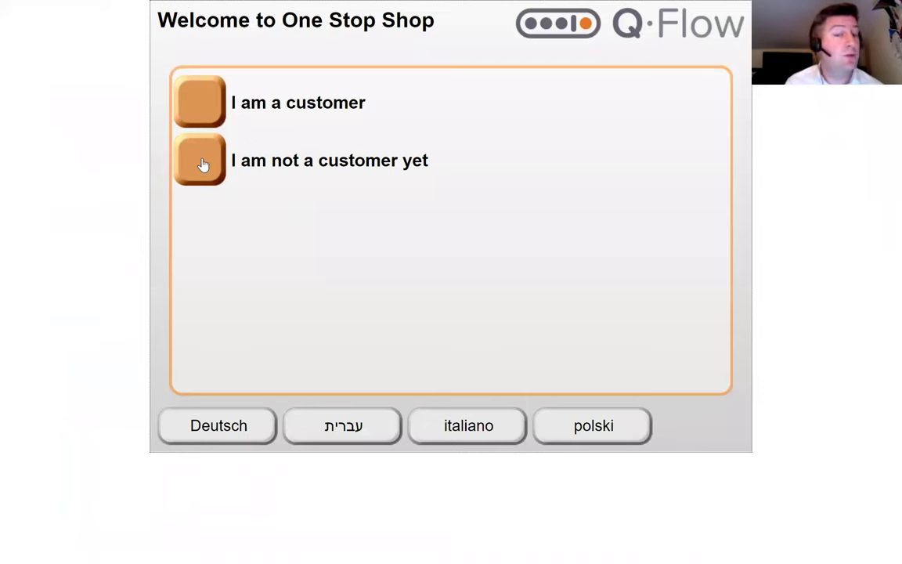
- At the kiosk, check in as a non-customer for Blue Badge Applications Walk In and again for Council Tax Walk In
click(200, 162)
click(215, 107)
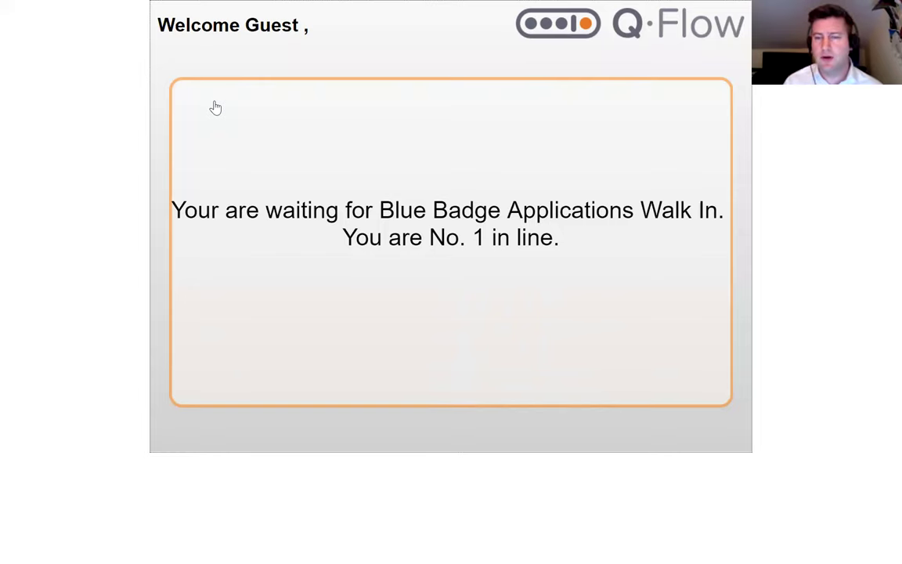
click(216, 107)
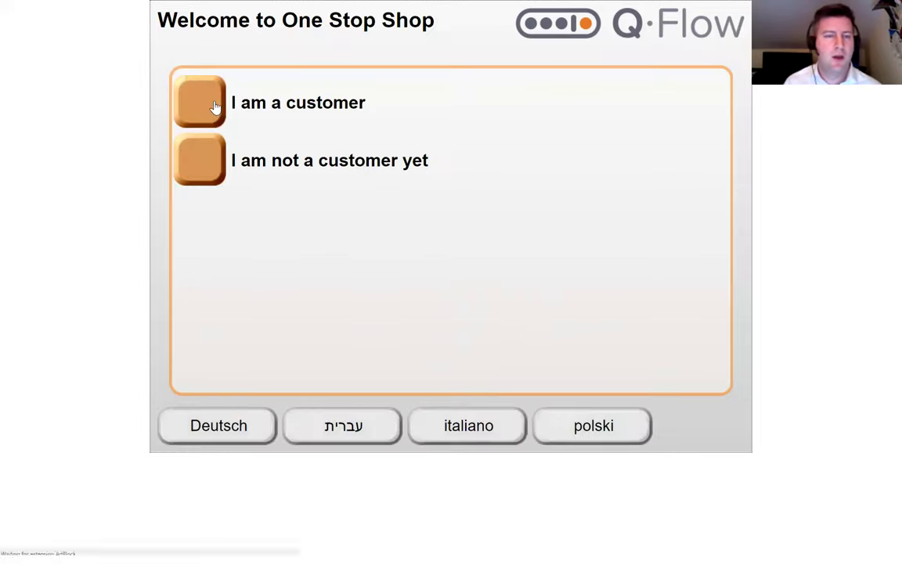
click(200, 162)
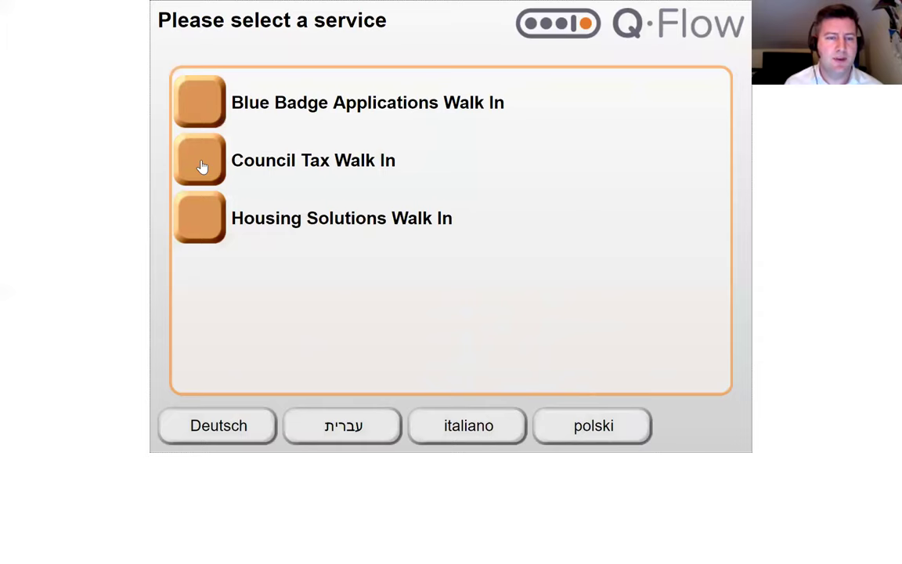
click(201, 161)
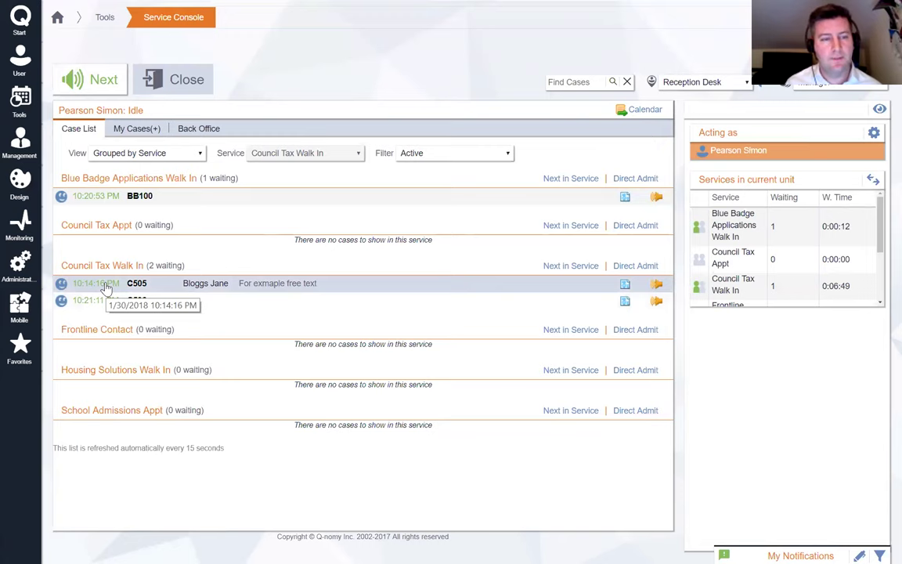
- Switch the Service Console function through both named staff profiles and back to Manager to compare the services each one handles
click(811, 86)
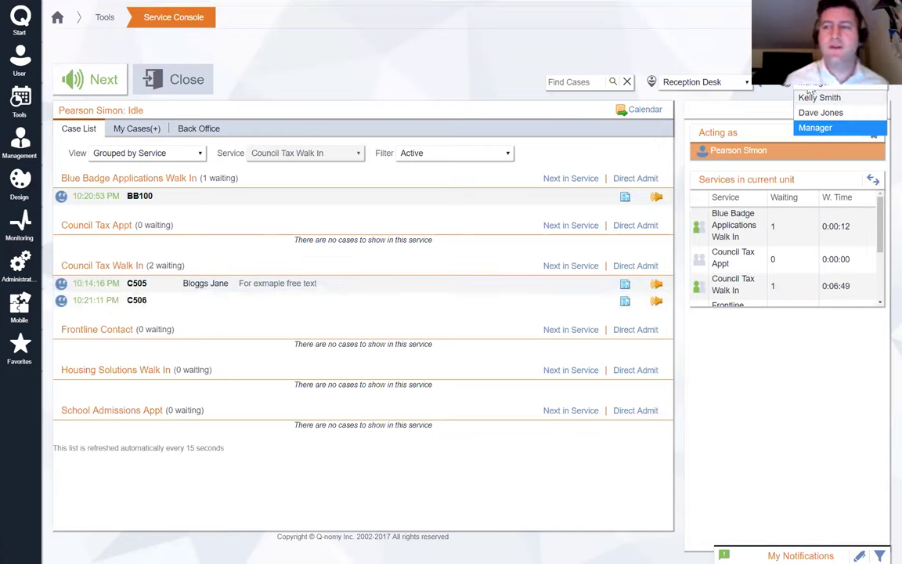
click(814, 99)
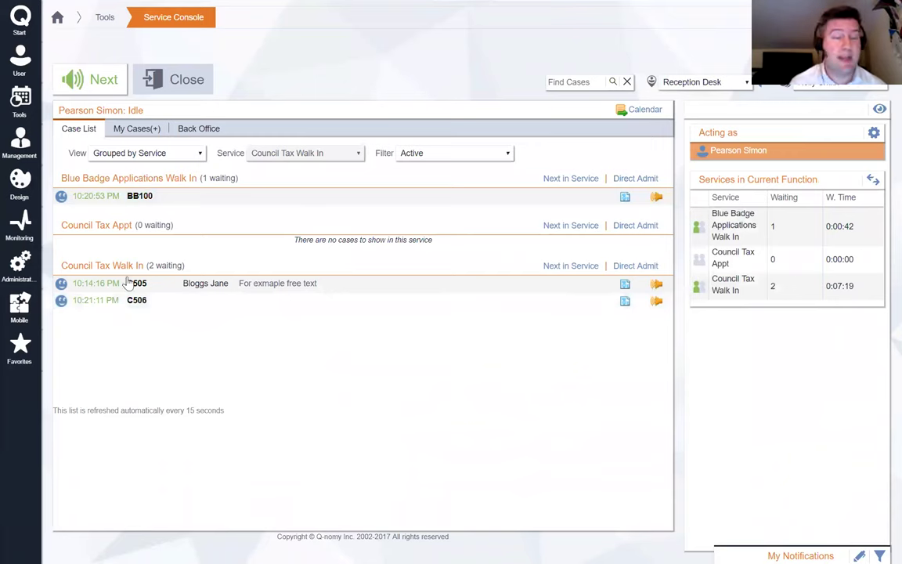
click(811, 91)
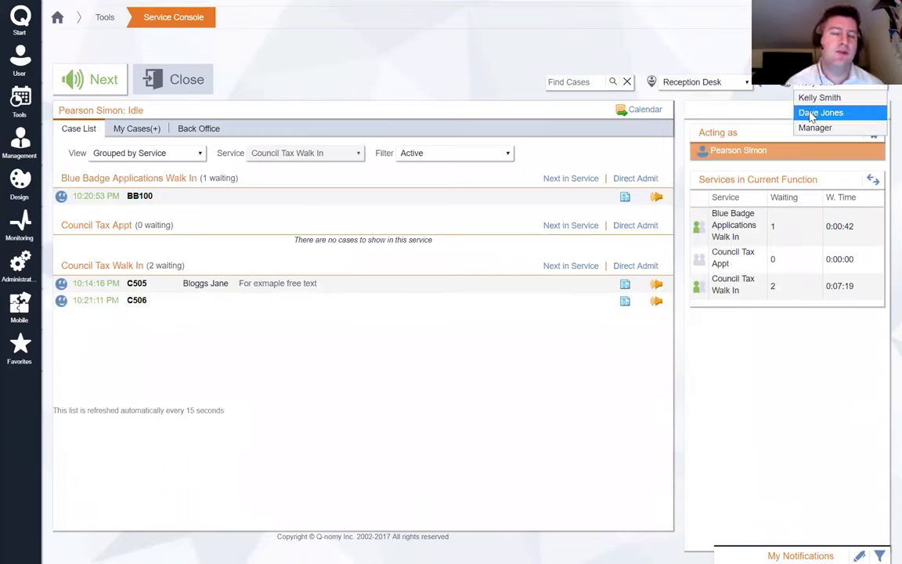
click(812, 115)
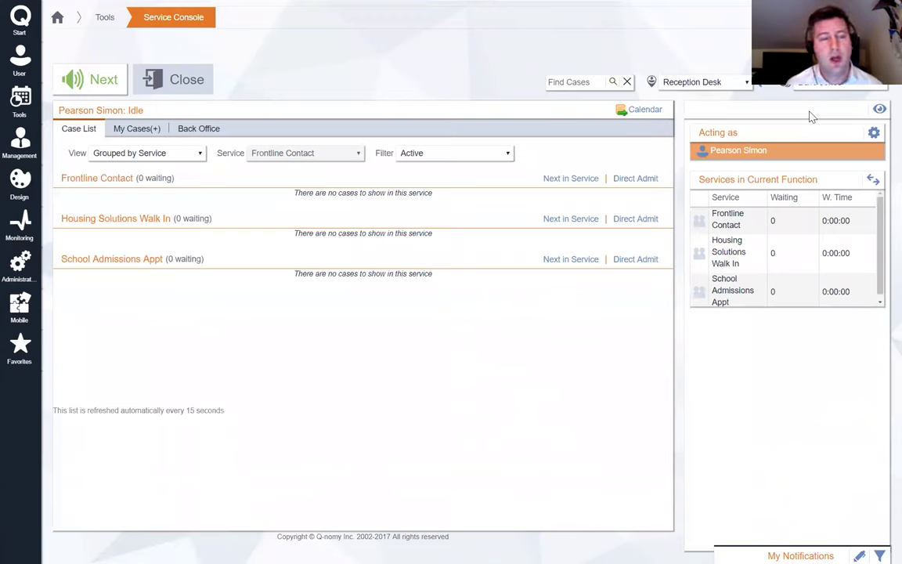
click(819, 82)
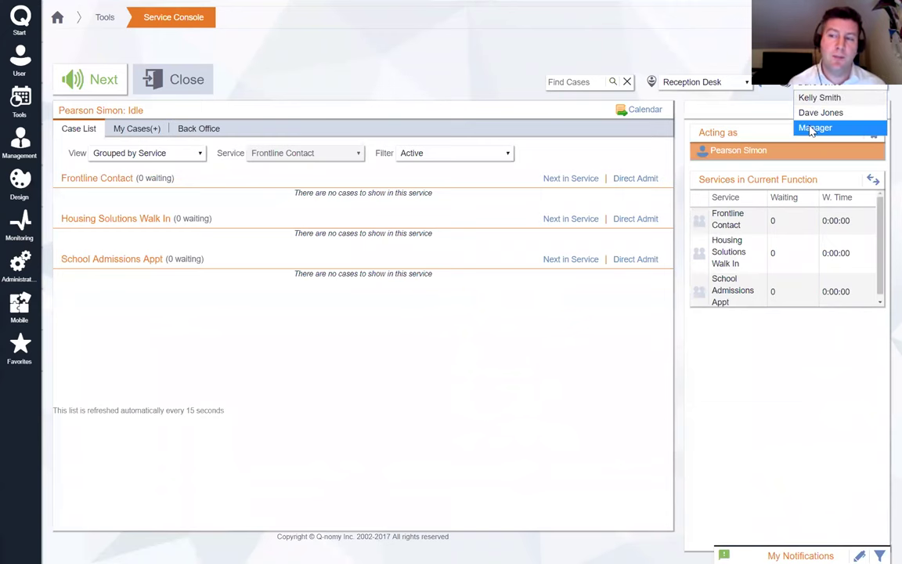
click(813, 128)
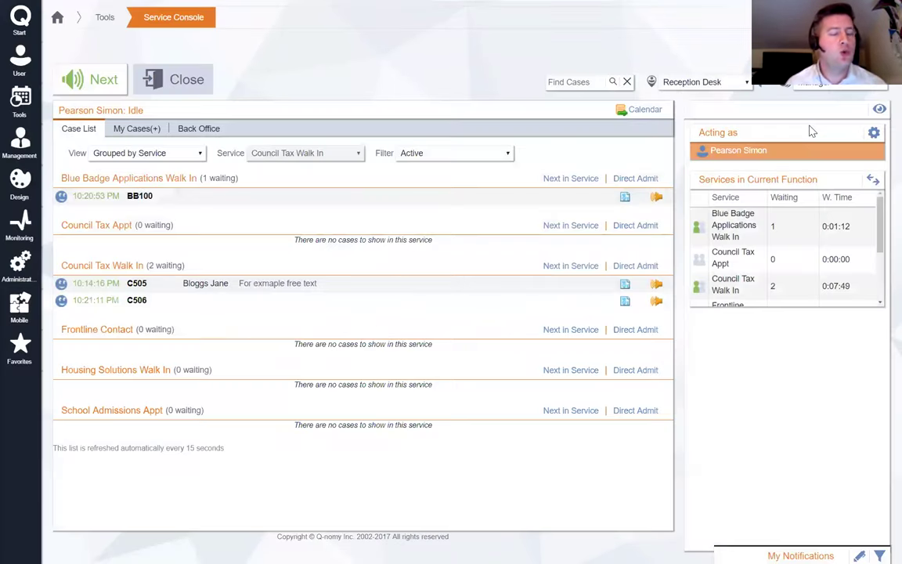
- Switch the Service Console function from Manager to the first named staff profile
click(814, 83)
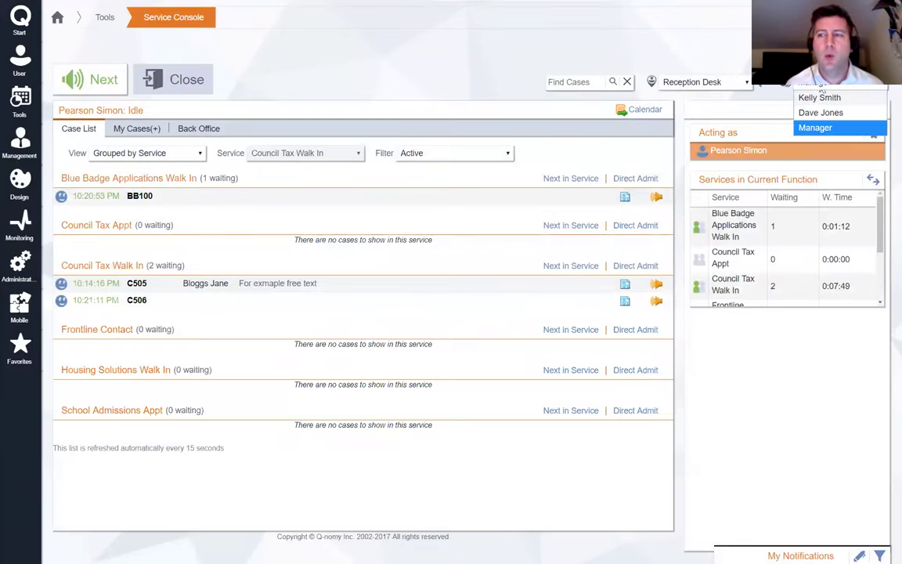
click(814, 100)
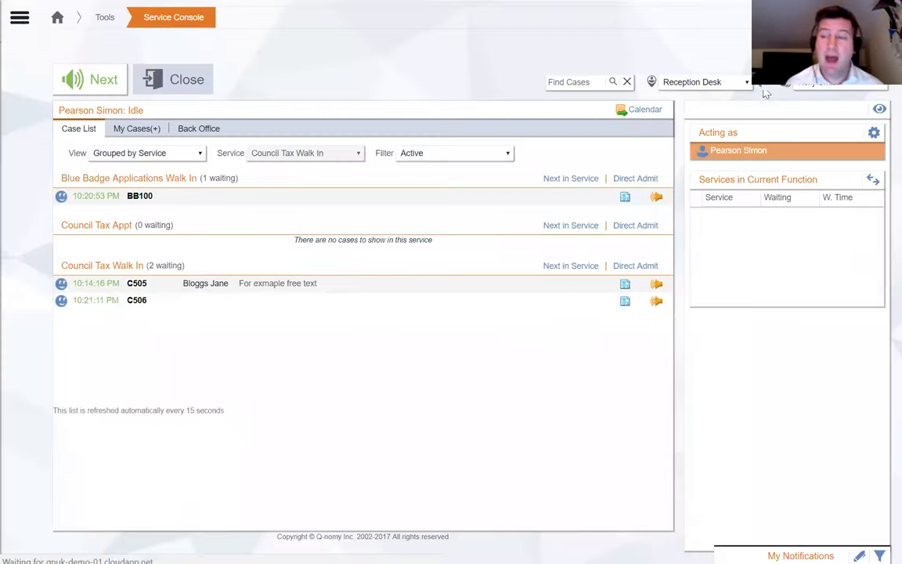
click(811, 83)
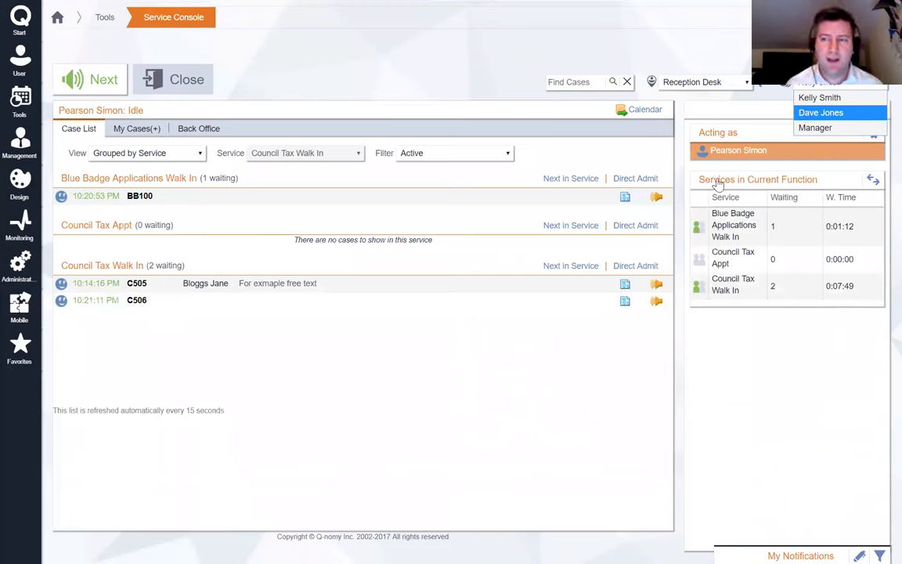
right_click(559, 347)
click(472, 360)
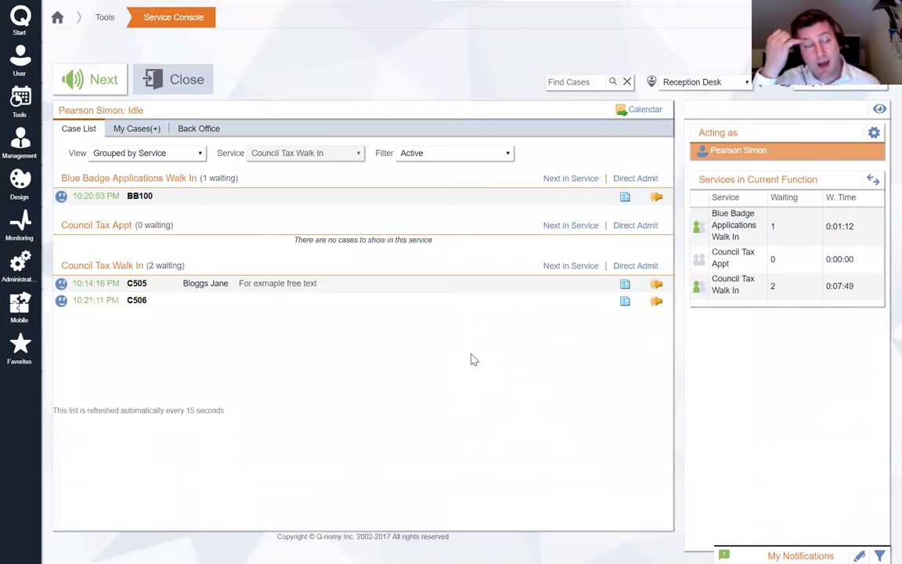
click(819, 83)
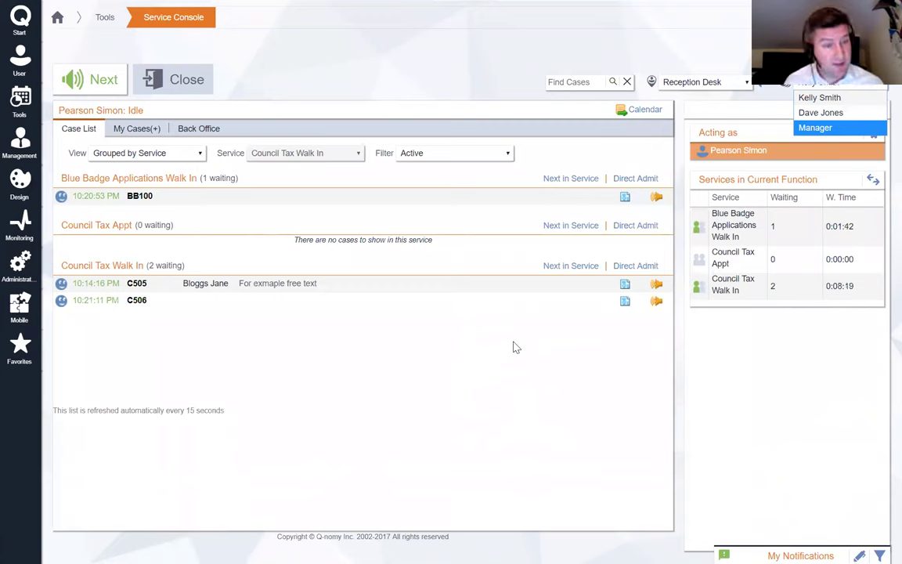
click(439, 371)
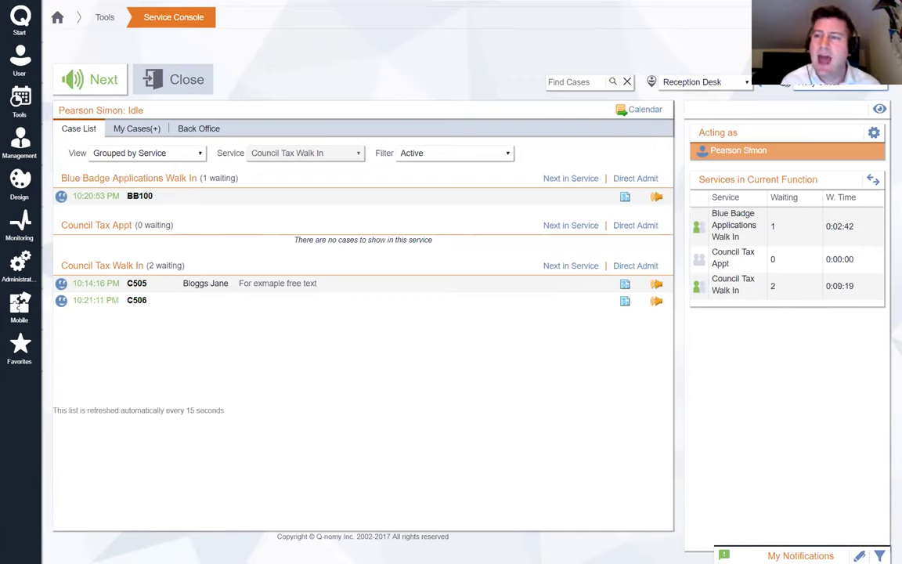
click(811, 85)
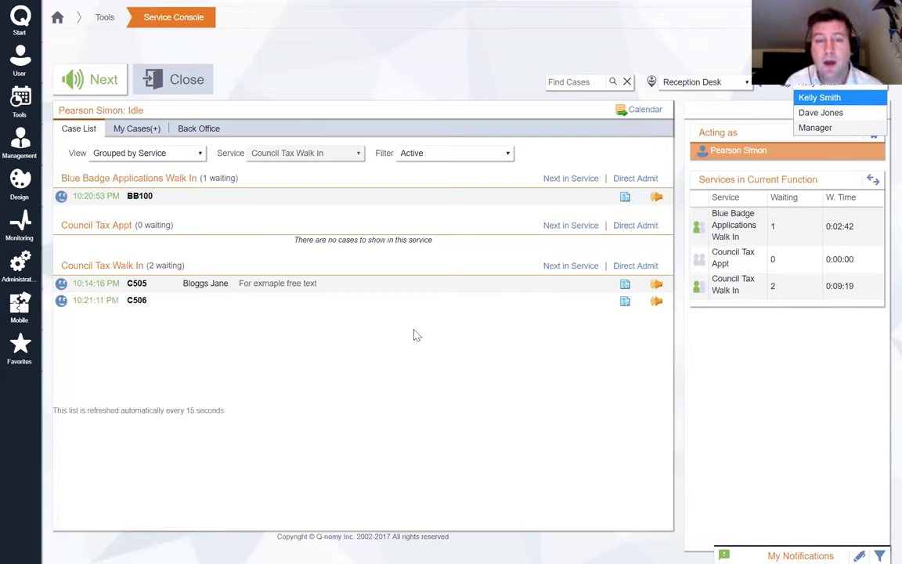
- Open the One Stop Shop's Test Staff Planner worksheet under Staffing and calculate the required staffing from its demand
click(21, 153)
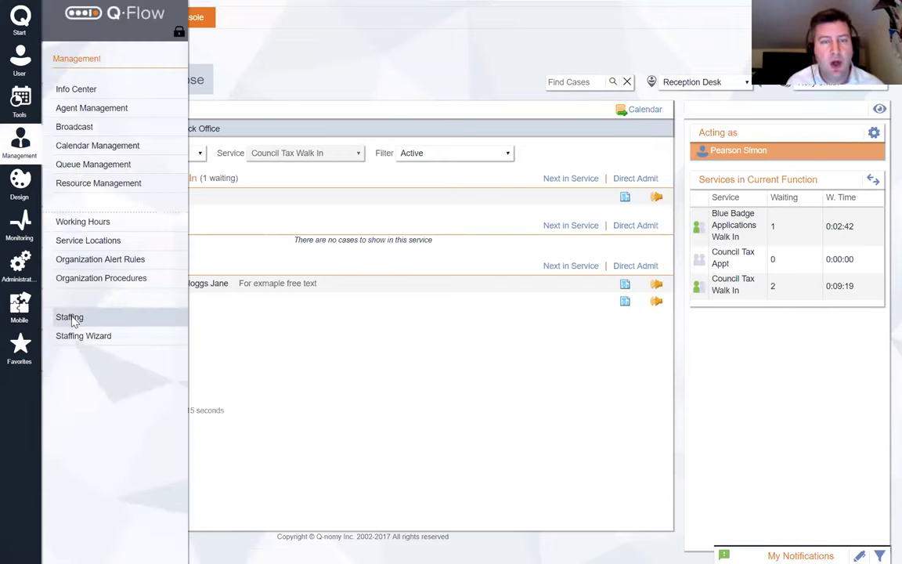
click(70, 317)
click(348, 92)
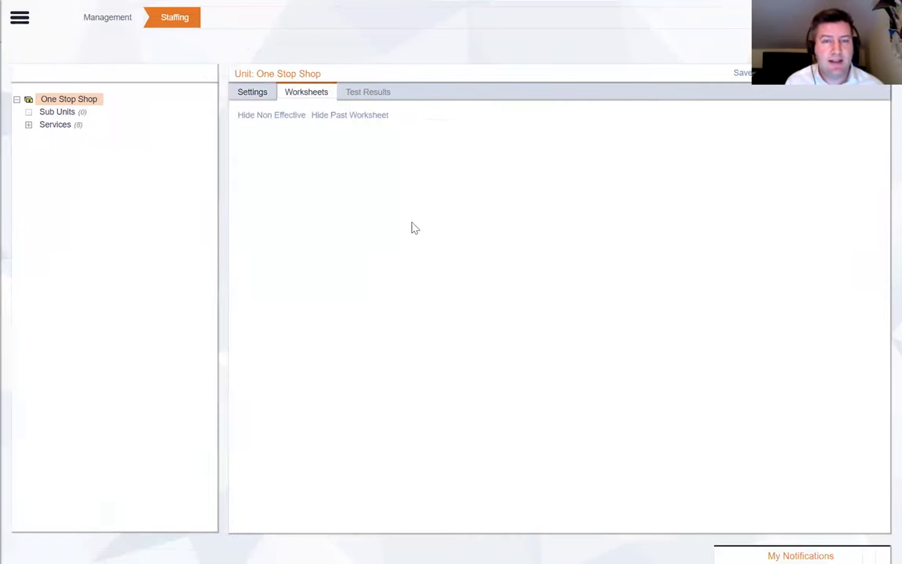
click(345, 175)
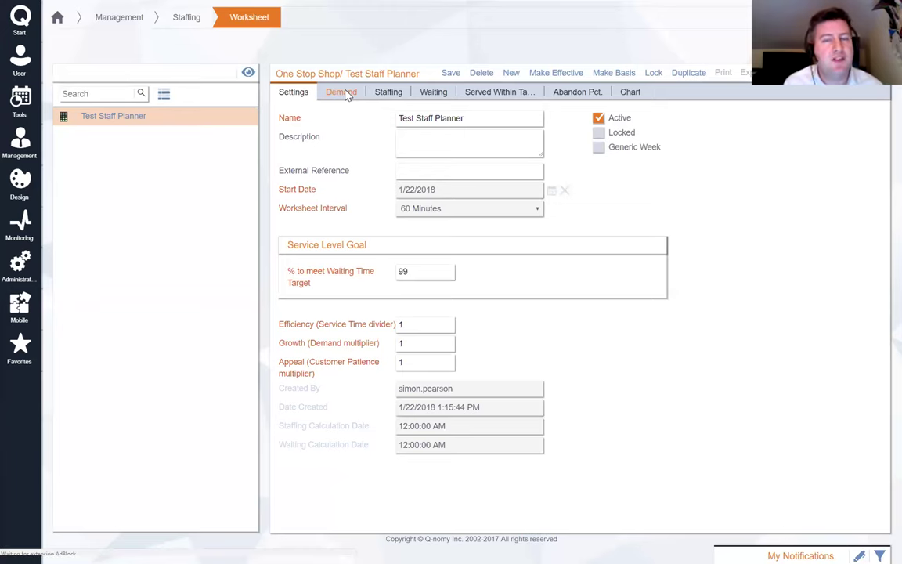
click(345, 92)
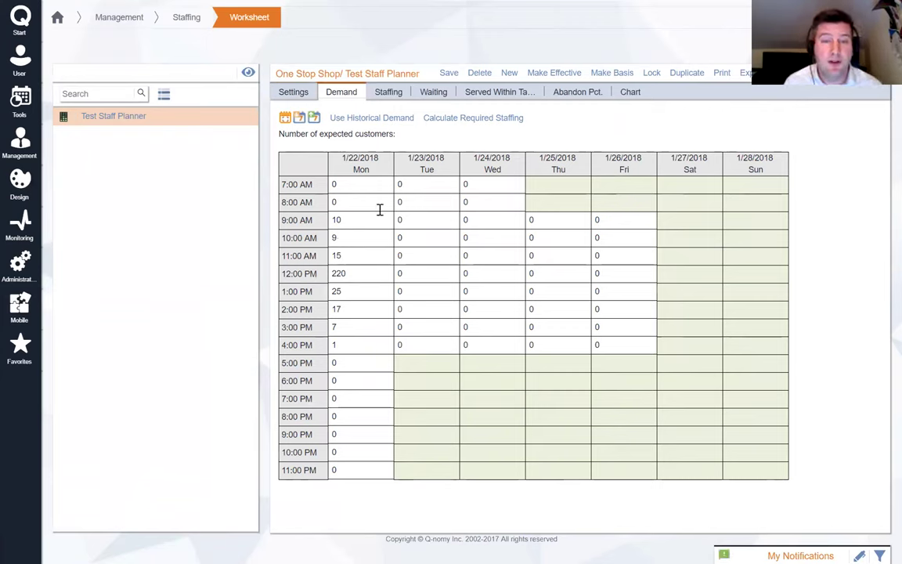
click(454, 119)
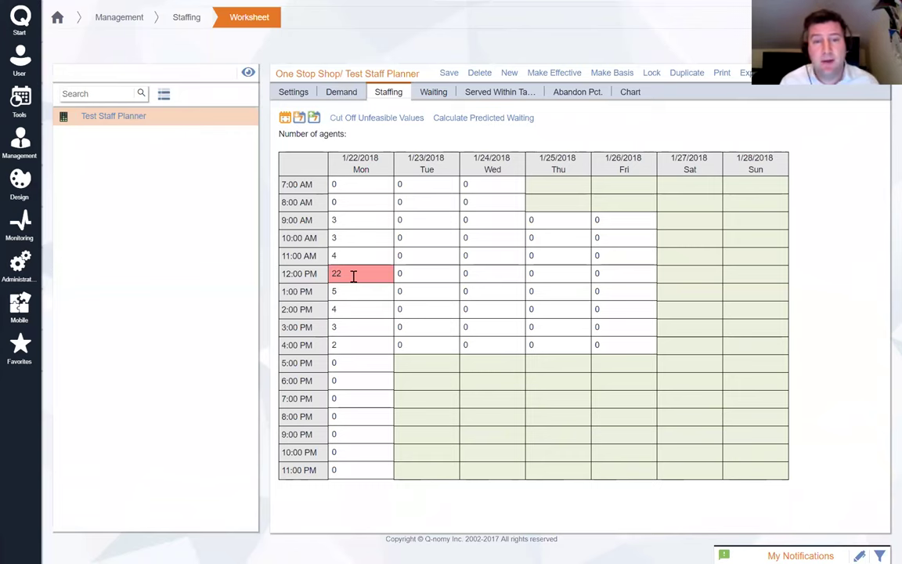
- Cut off the worksheet's unfeasible staffing values above the available seats and calculate the predicted waiting
click(372, 121)
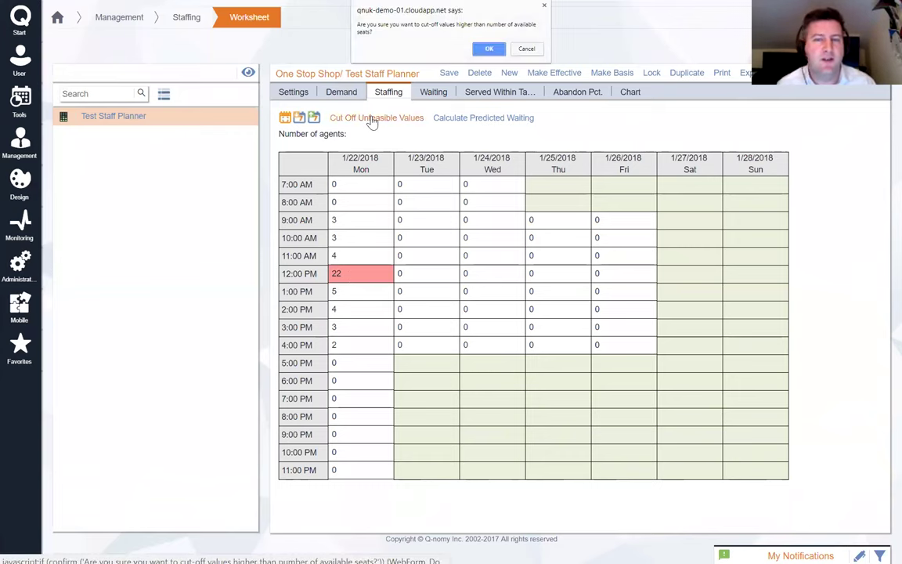
click(492, 49)
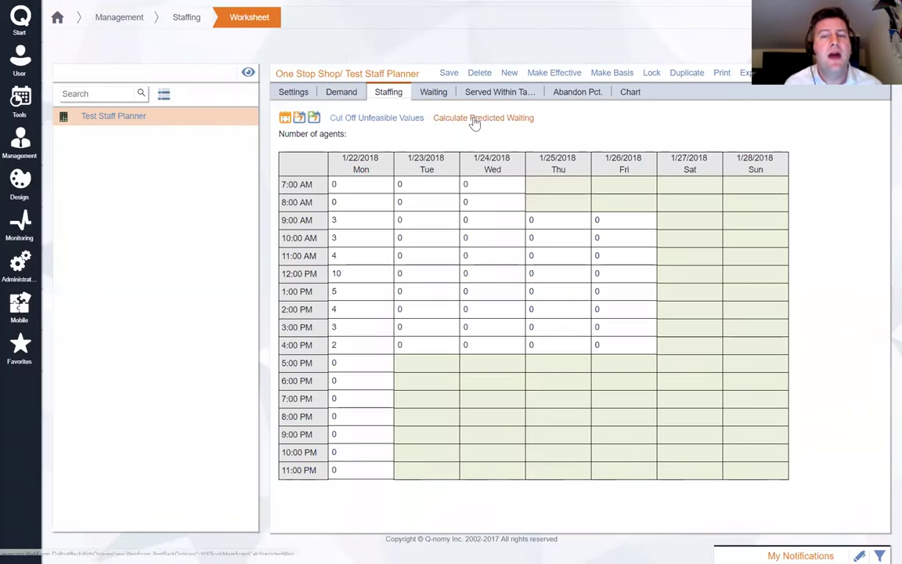
click(473, 119)
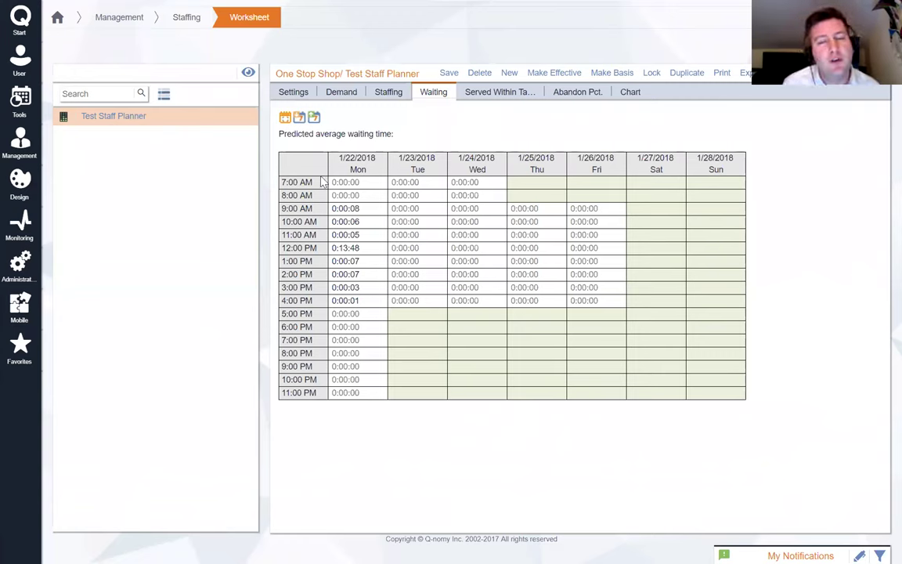
- Return to the Service Console and call Council Tax Walk In case C505 for service
mouse_move(18, 92)
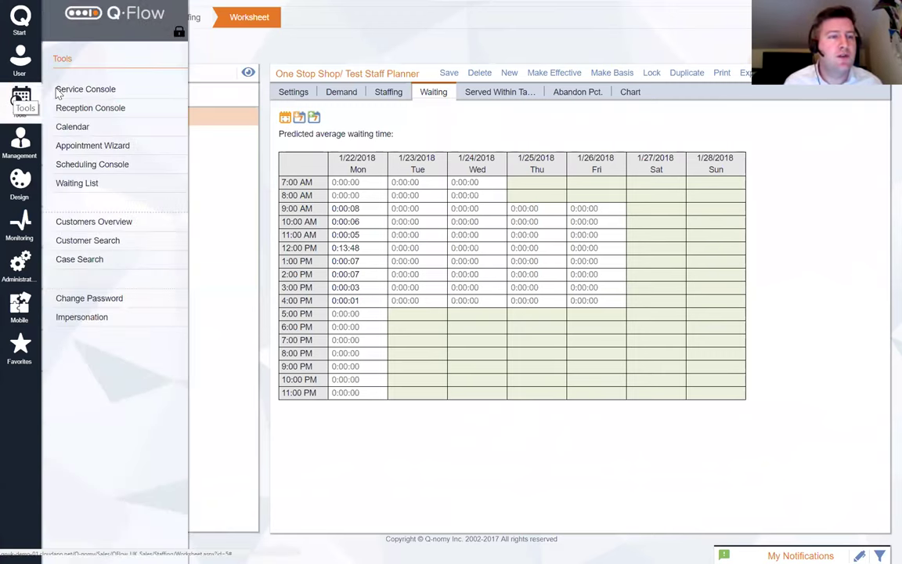
click(72, 92)
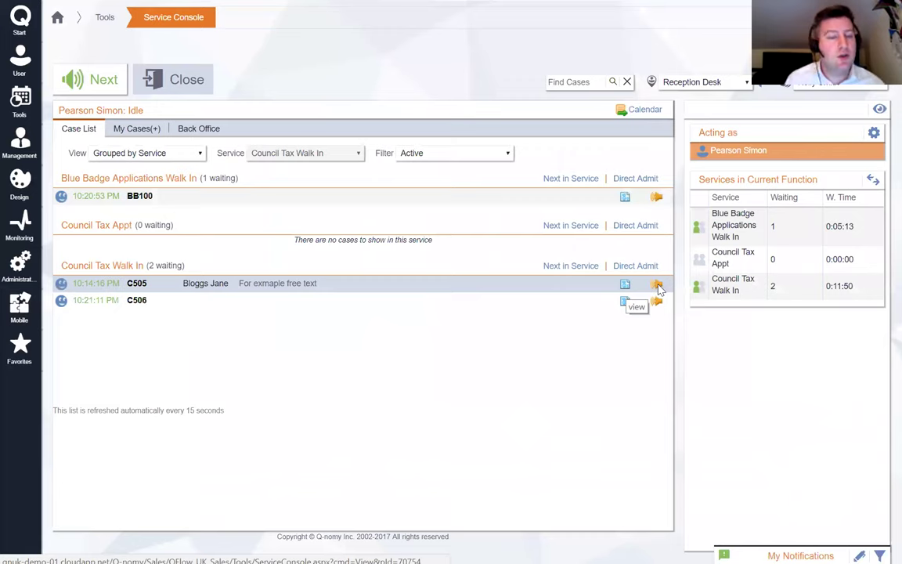
click(658, 287)
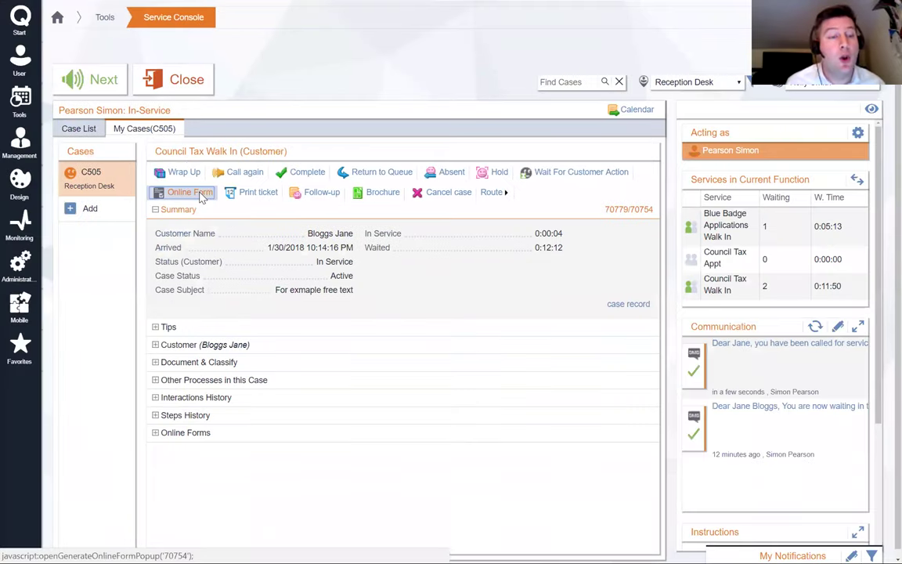
- Generate the Case Customer Survey online form in English for case C505 and close the form window
click(196, 194)
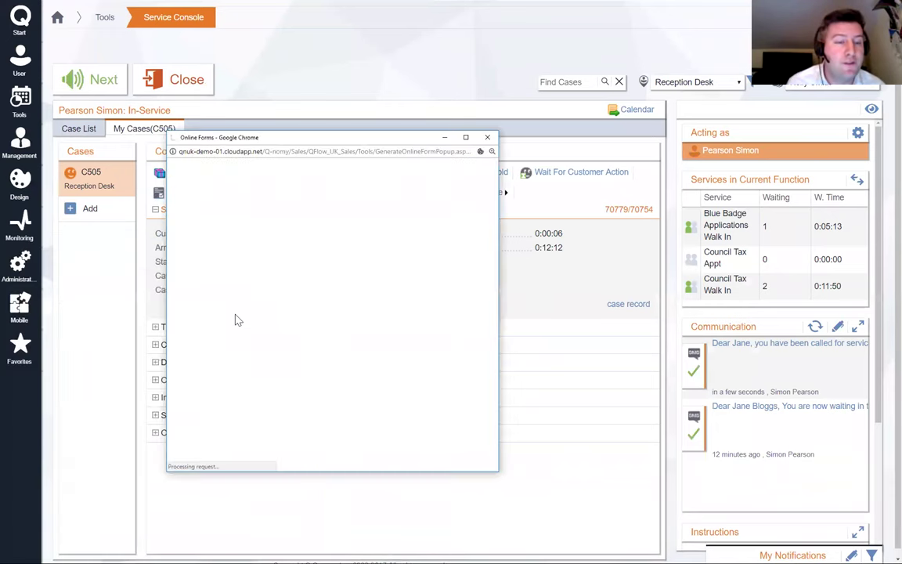
click(193, 345)
click(458, 450)
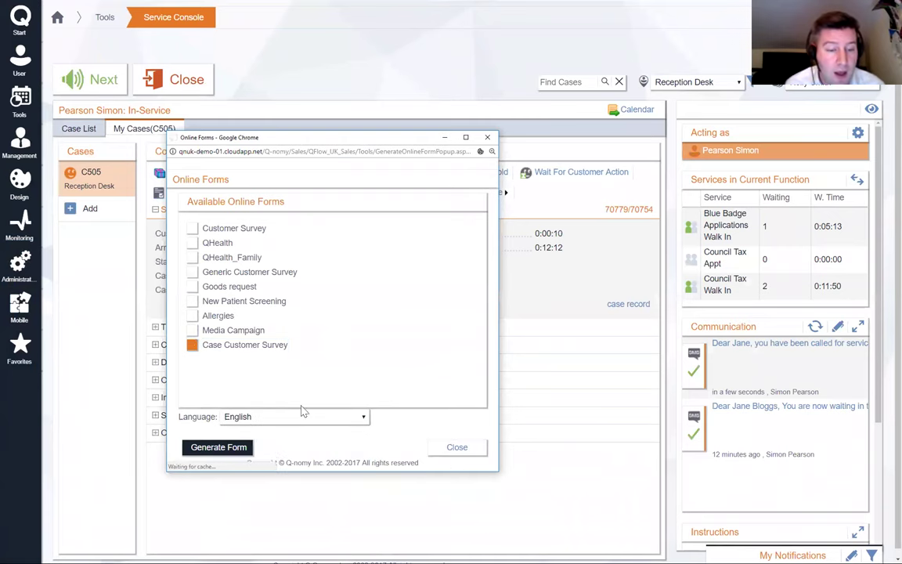
click(237, 447)
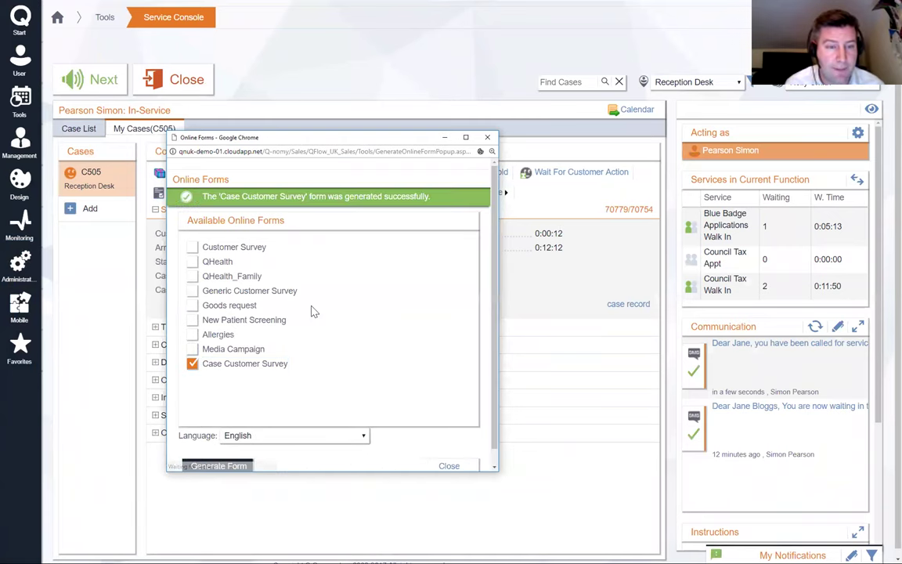
scroll(407, 392, down, 1)
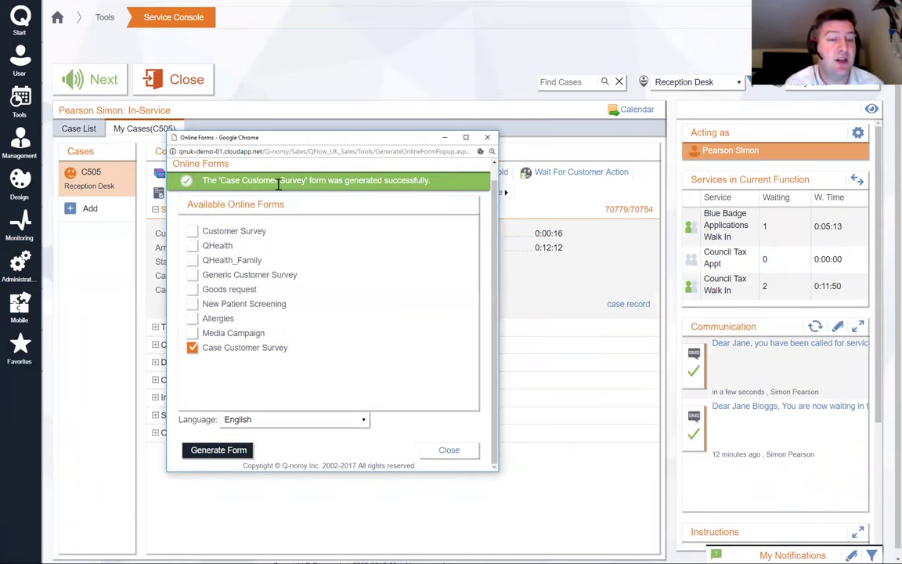
click(451, 450)
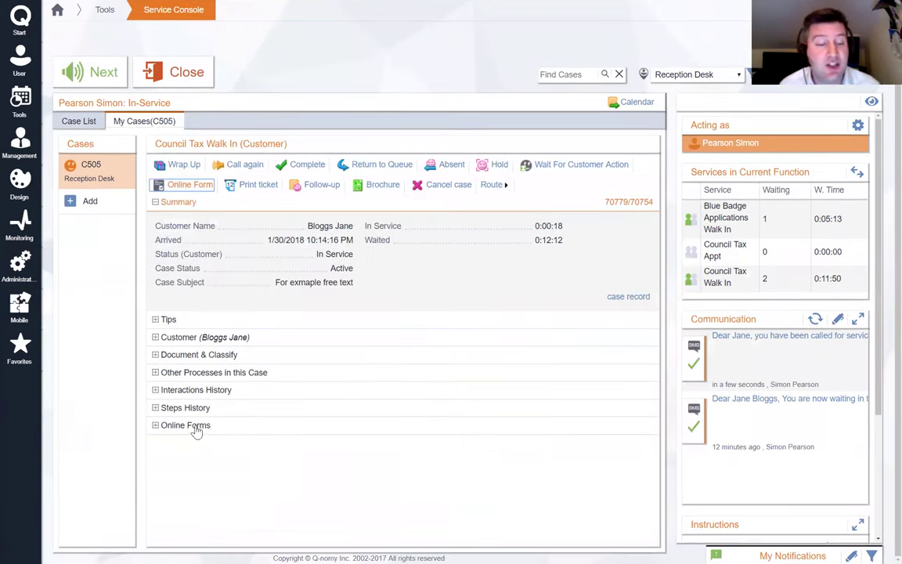
- Copy the Customer Survey URL from the case's Online Forms section and open it in a new browser tab
click(156, 428)
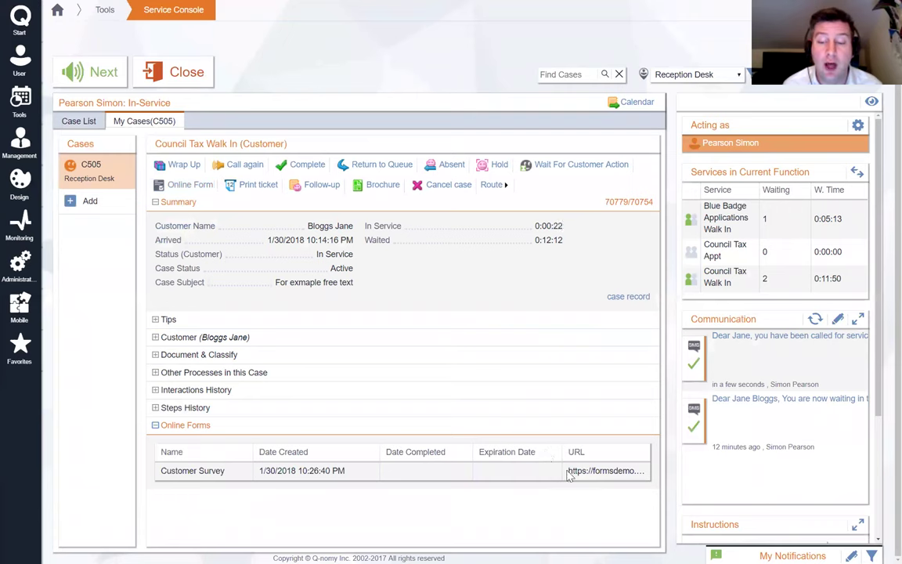
double_click(601, 470)
right_click(601, 471)
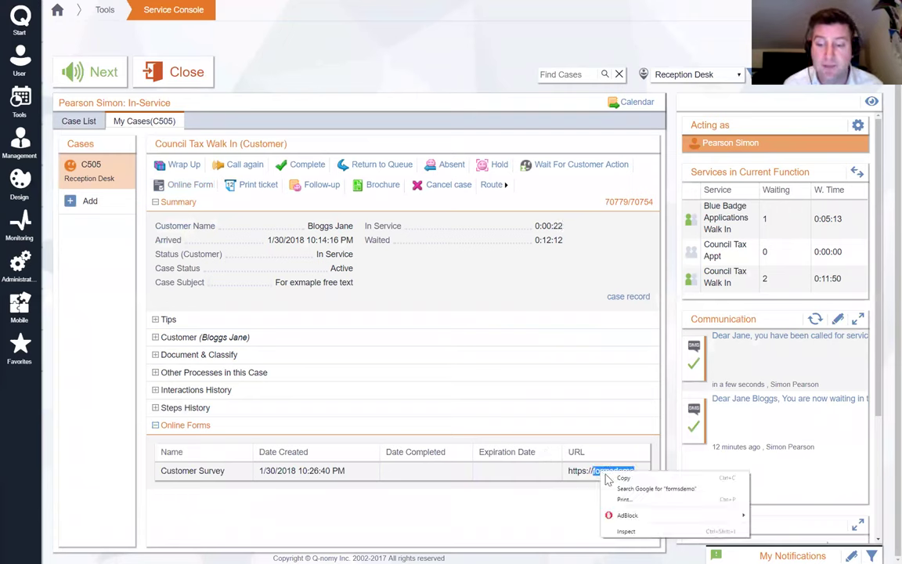
click(579, 474)
triple_click(580, 473)
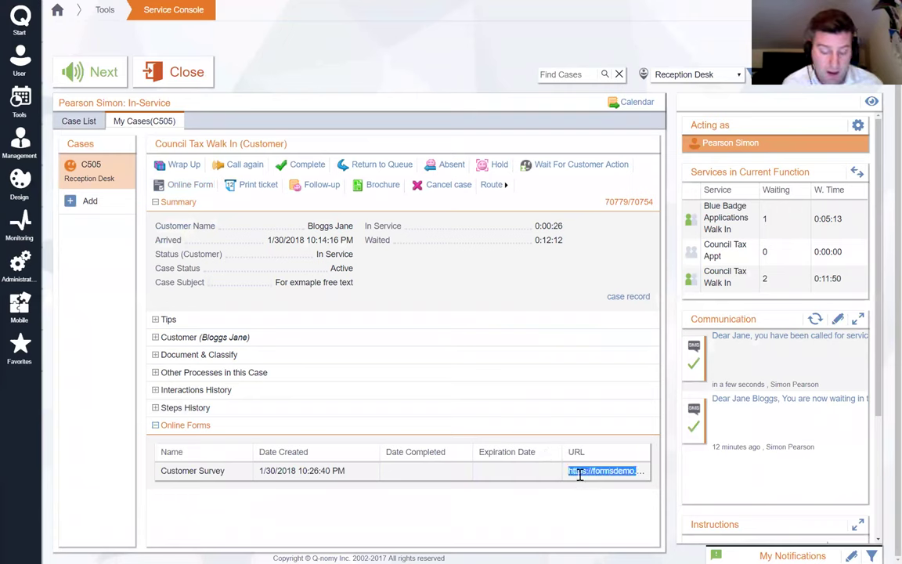
click(580, 473)
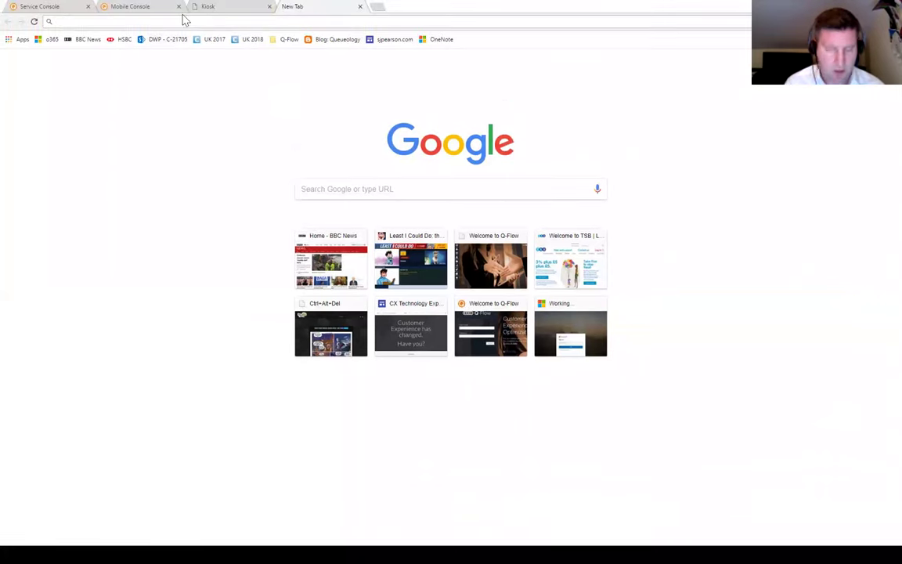
key(ctrl+v)
key(Return)
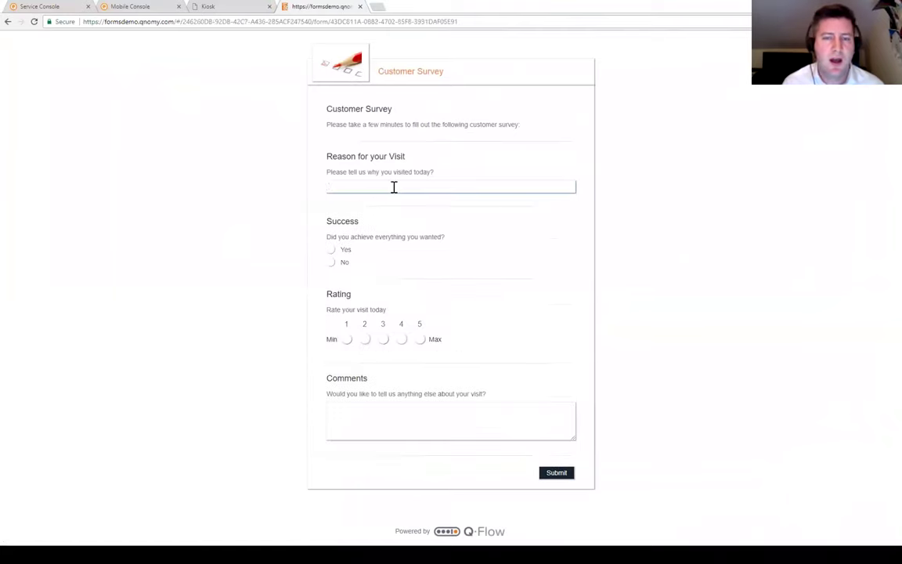
- Submit the survey with reason "To receive some service", success Yes, rating 5 and the comment "Comments"
click(394, 187)
text(To rece)
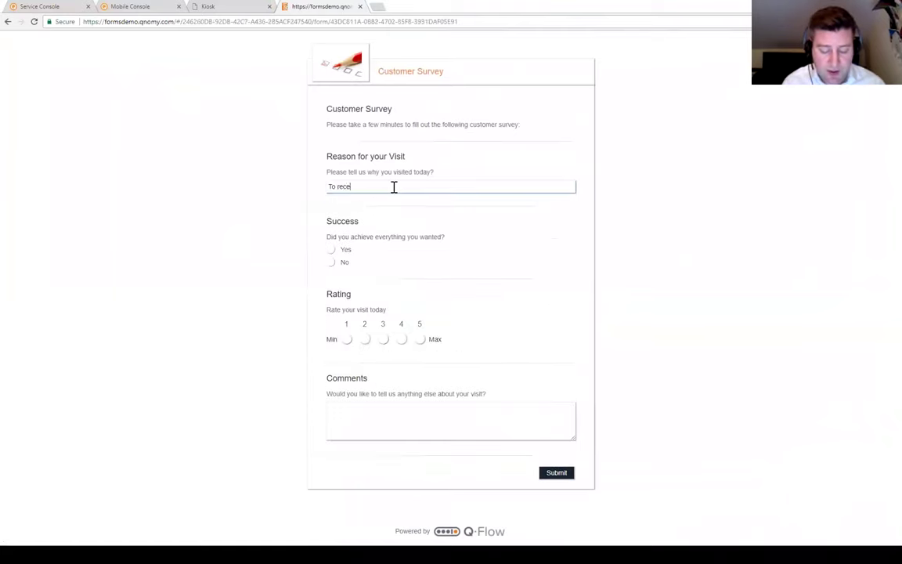
text(ive some service)
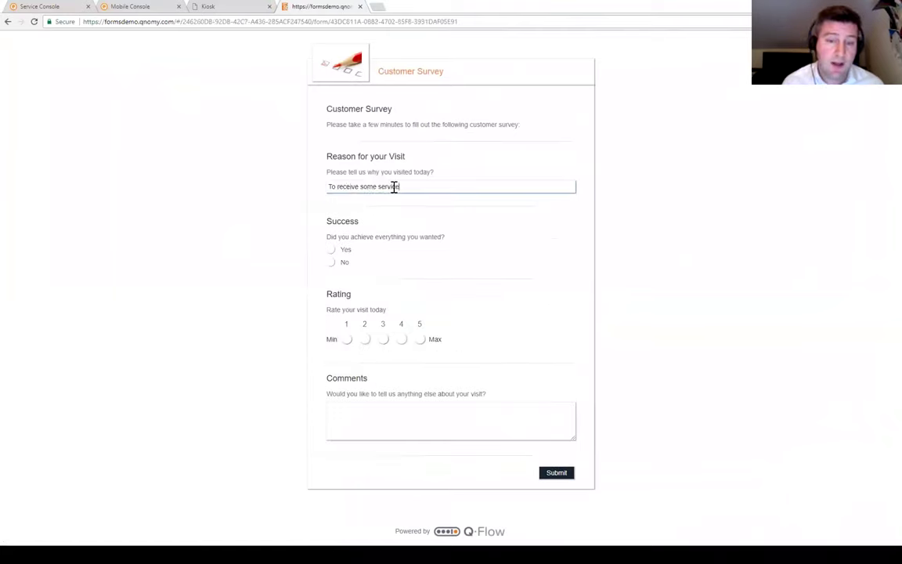
click(330, 250)
click(421, 339)
click(387, 433)
text(Comments)
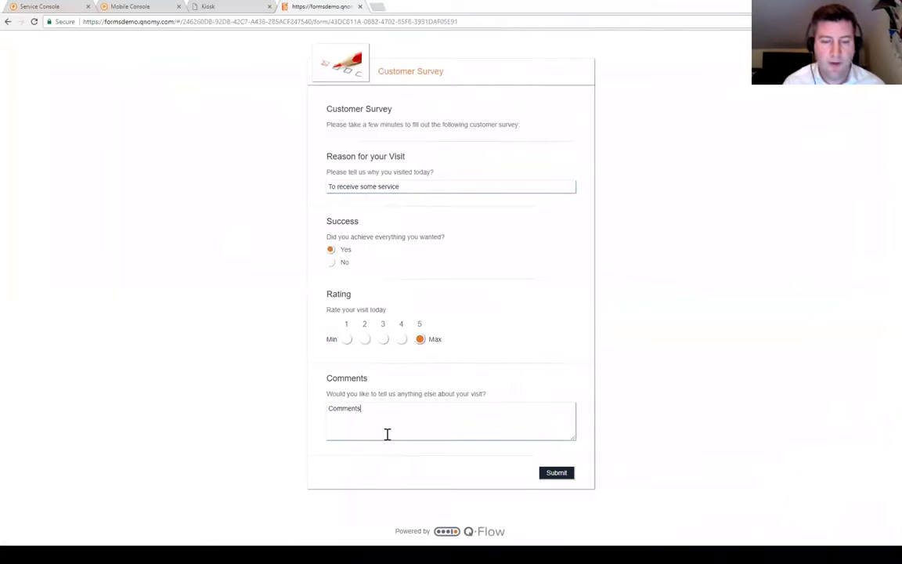
click(549, 472)
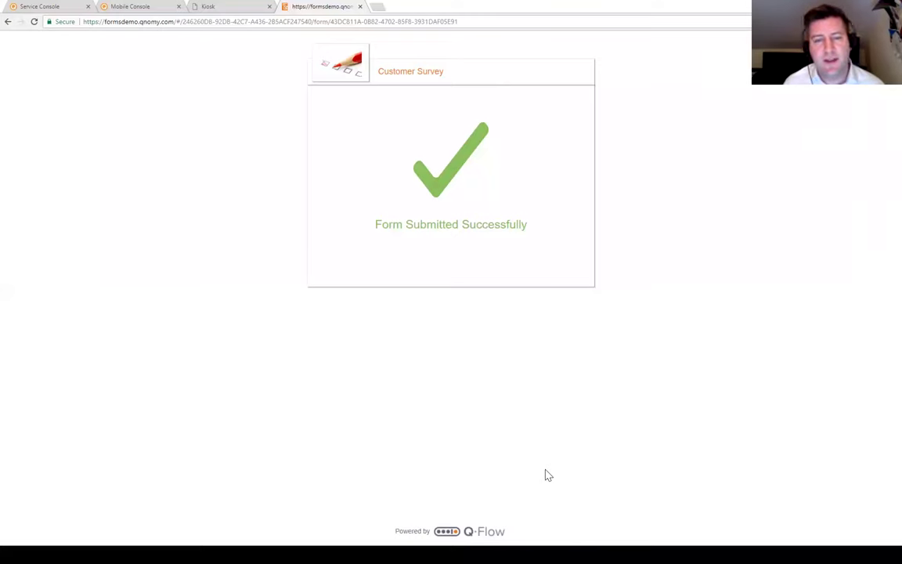
- Close the survey page and return case C505 to the queue in the Service Console
key(ctrl+w)
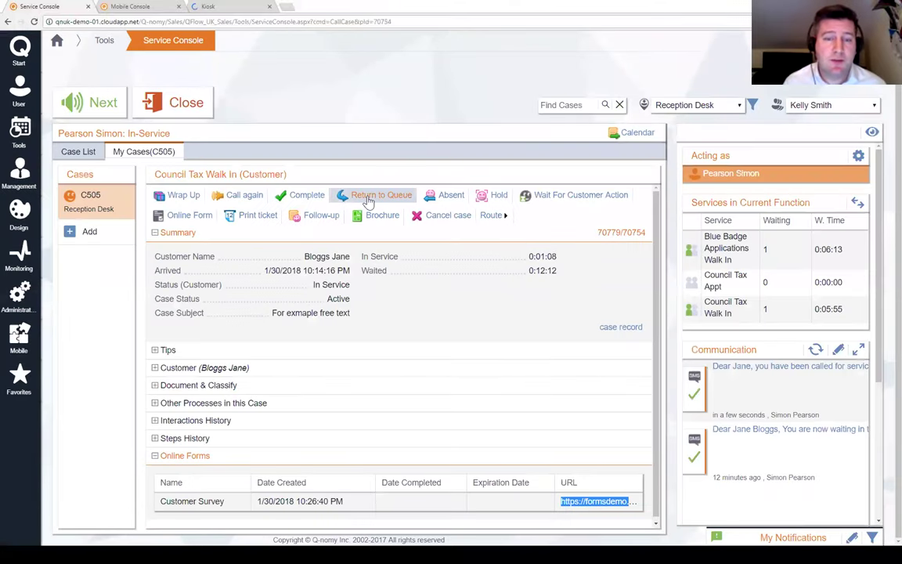
click(372, 197)
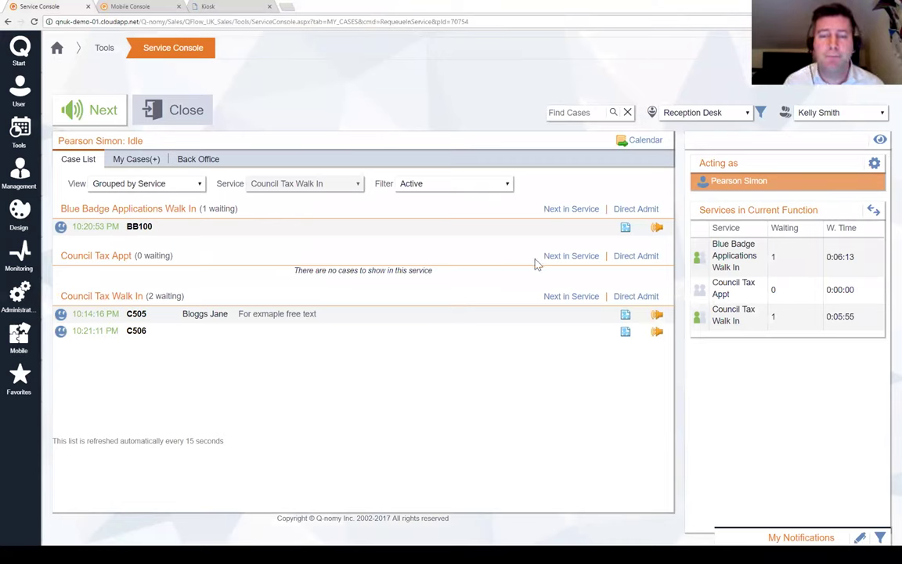
key(alt+Tab)
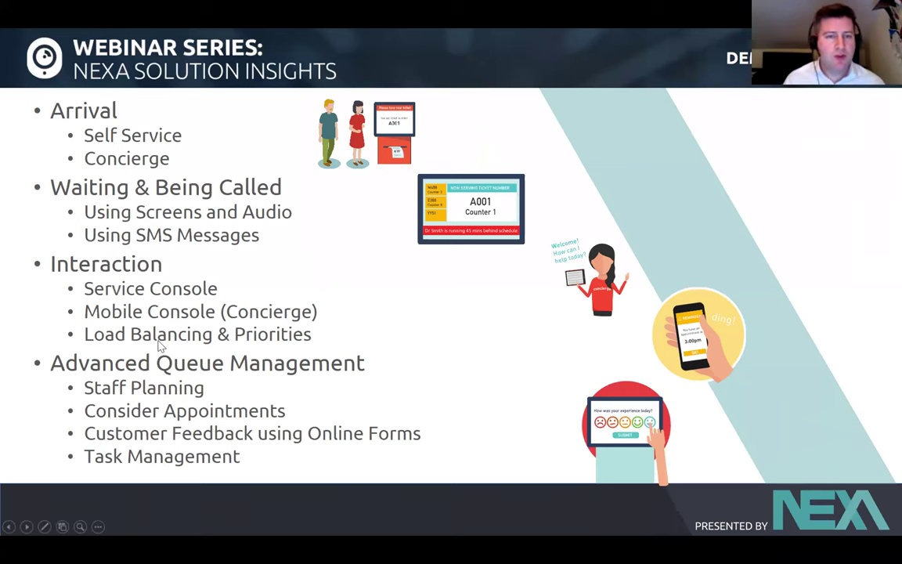
key(Right)
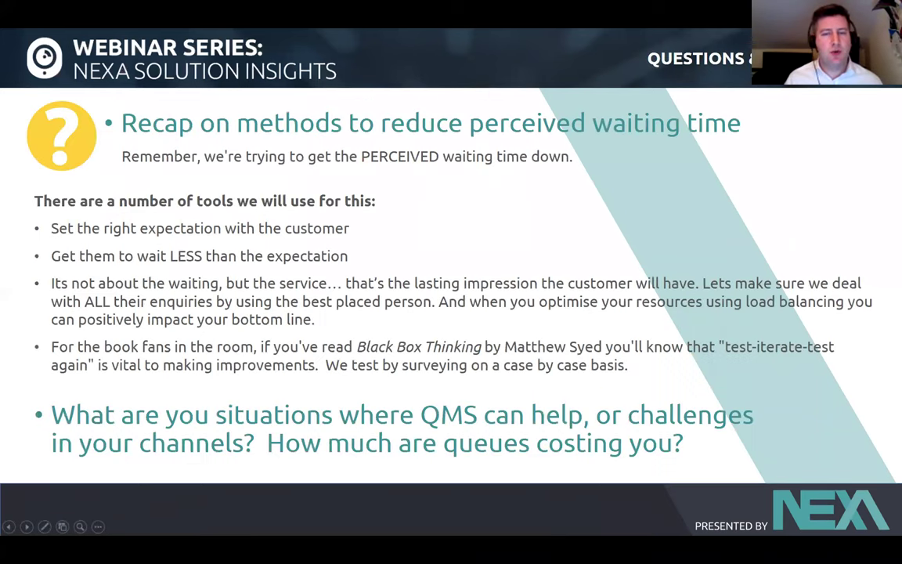